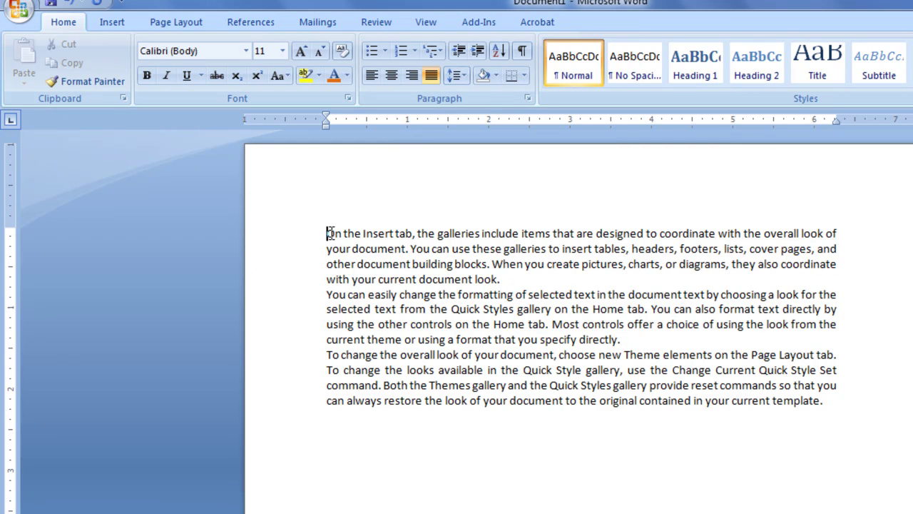
Step: Copy "On the Insert tab, the galleries include" from the first paragraph and paste it on its own line below the last paragraph
left_click_drag(328, 233, 521, 234)
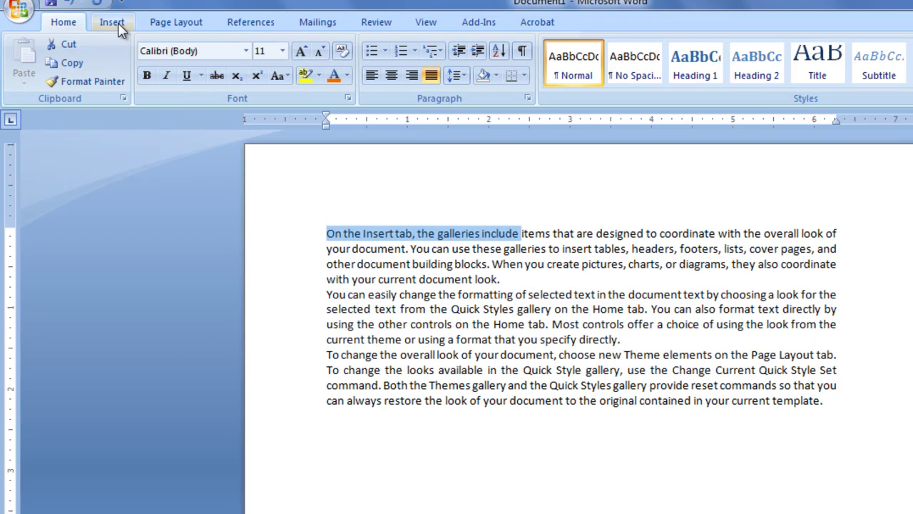
left_click(432, 361)
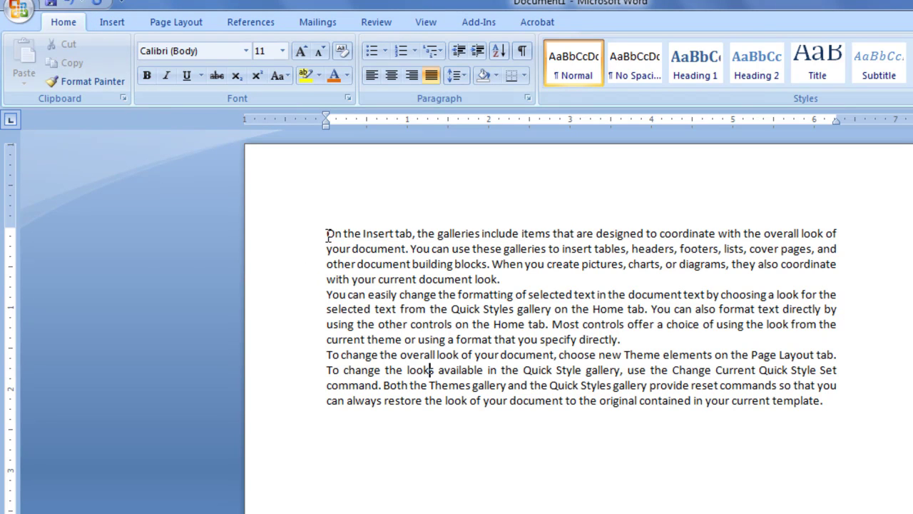
left_click_drag(326, 233, 518, 238)
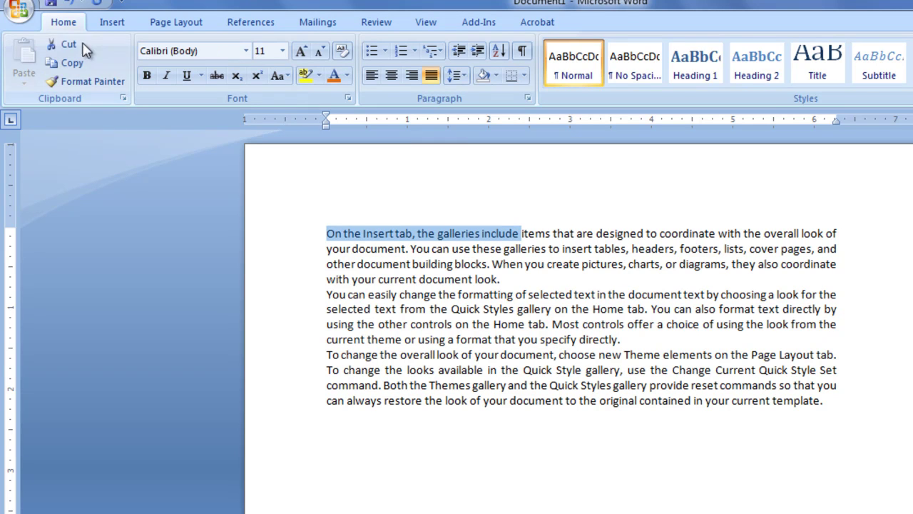
left_click(70, 62)
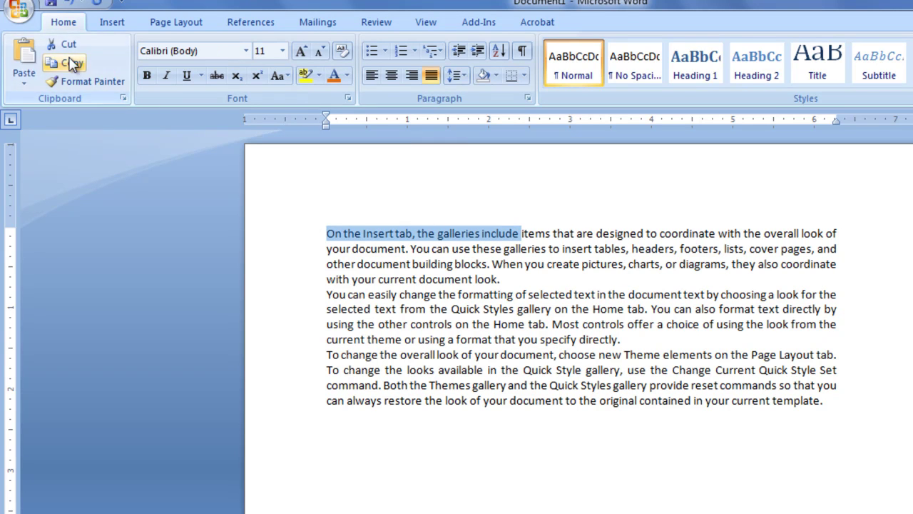
left_click(343, 452)
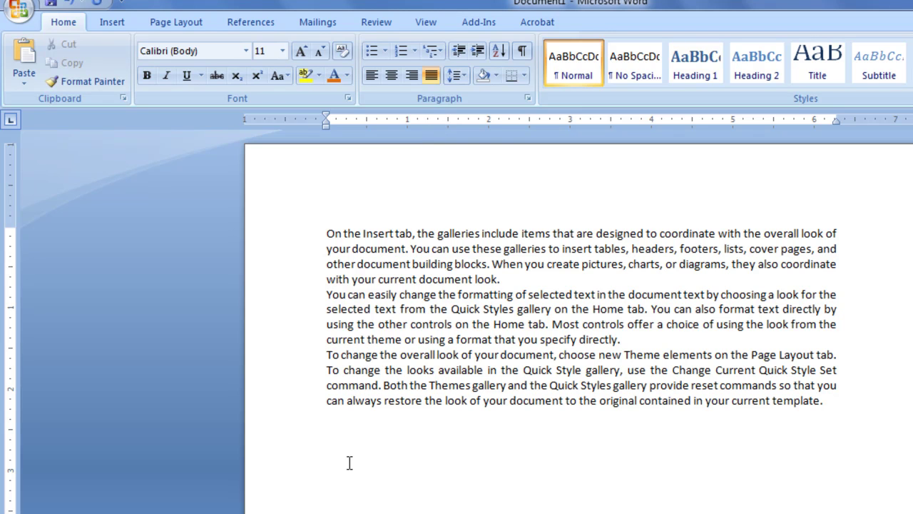
left_click(24, 57)
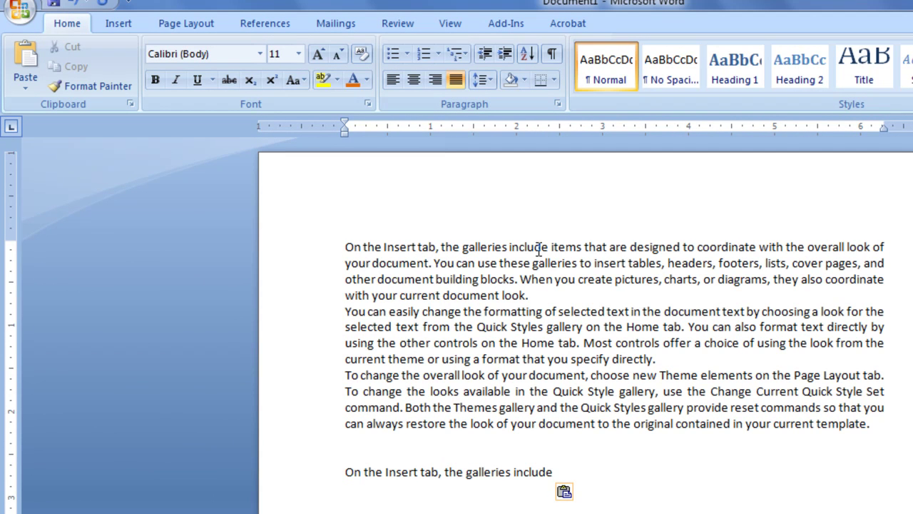
left_click(365, 506)
left_click_drag(546, 471, 555, 468)
left_click(555, 469)
key("Return")
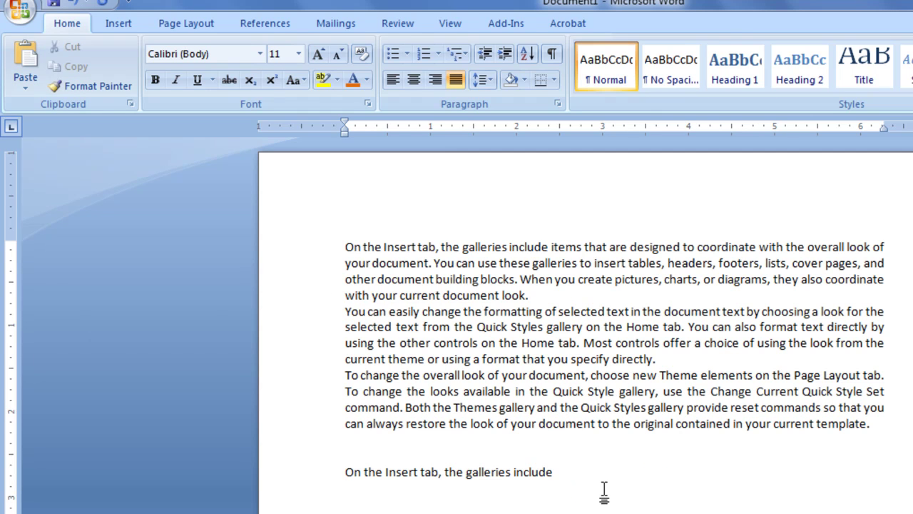
Step: Cut "contained in your current template." from the end of the last paragraph and paste it below the copied line
left_click_drag(345, 425, 539, 428)
left_click_drag(703, 428, 874, 438)
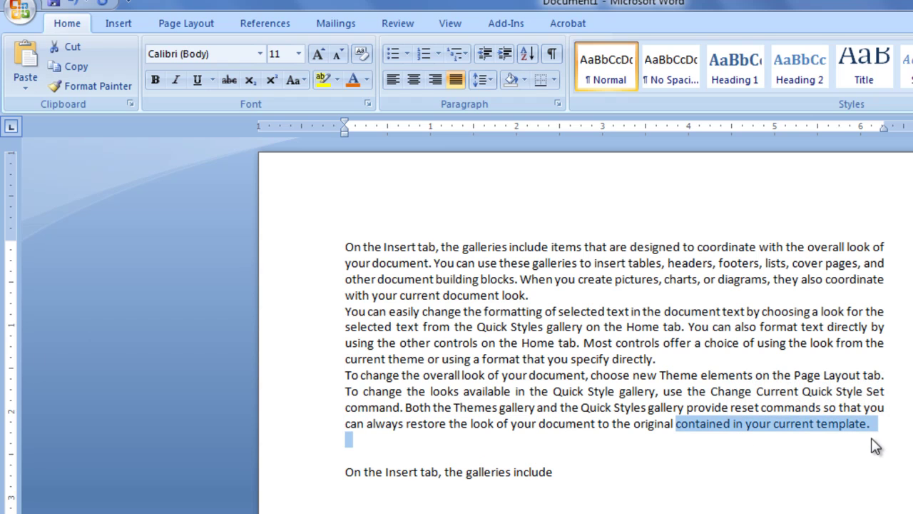
left_click(72, 50)
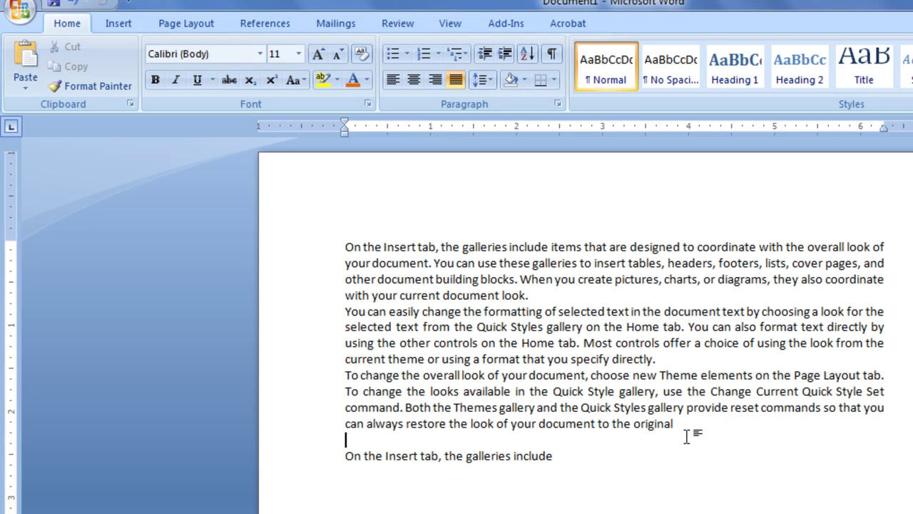
left_click(471, 507)
key("Return")
key("Return")
left_click(25, 68)
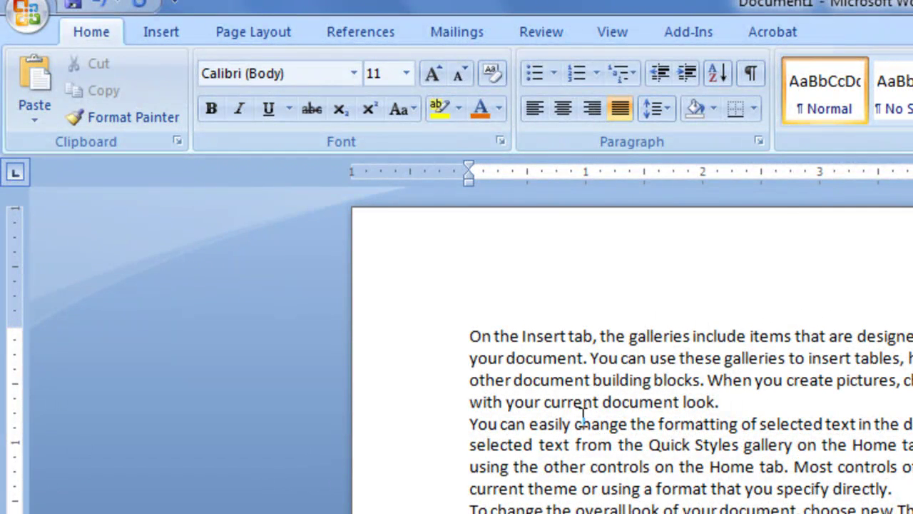
Step: Format "On the Insert tab" at the start of the first paragraph in Adobe Garamond Pro Bold, size 18
left_click(578, 363)
left_click_drag(471, 333, 589, 334)
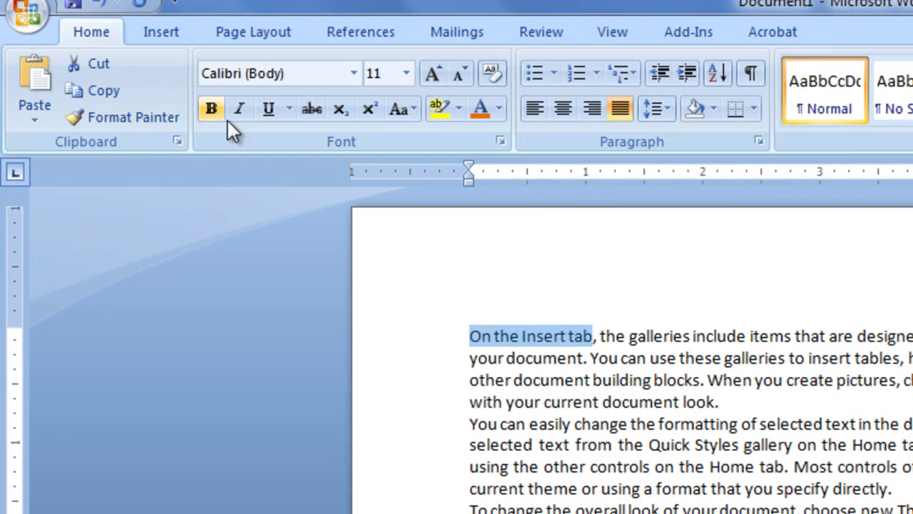
left_click(353, 74)
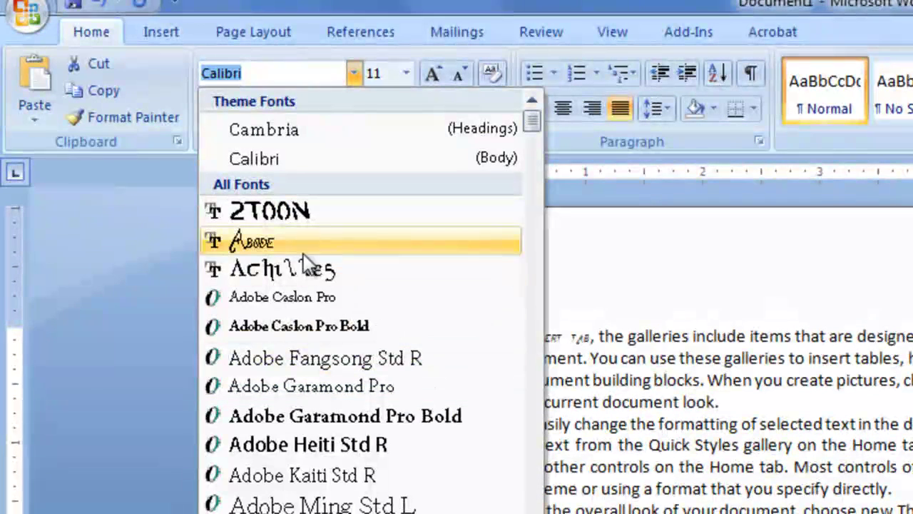
left_click(393, 419)
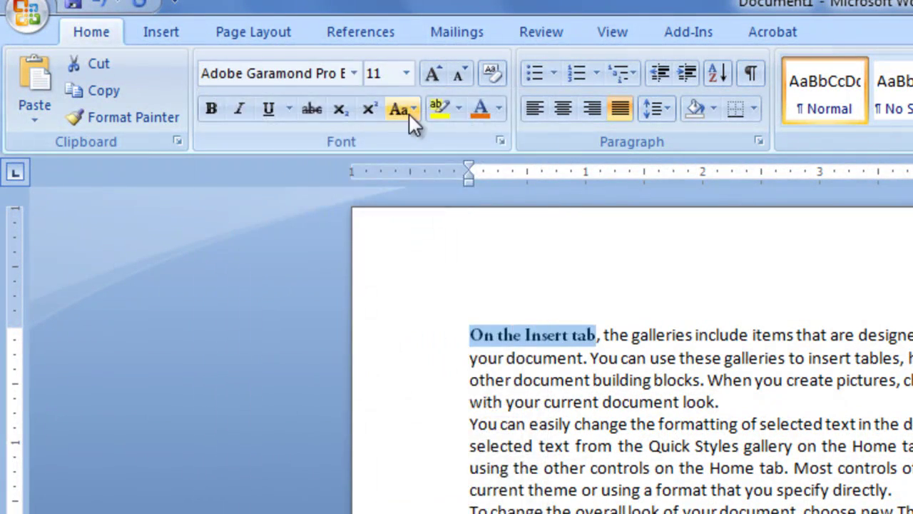
left_click(406, 74)
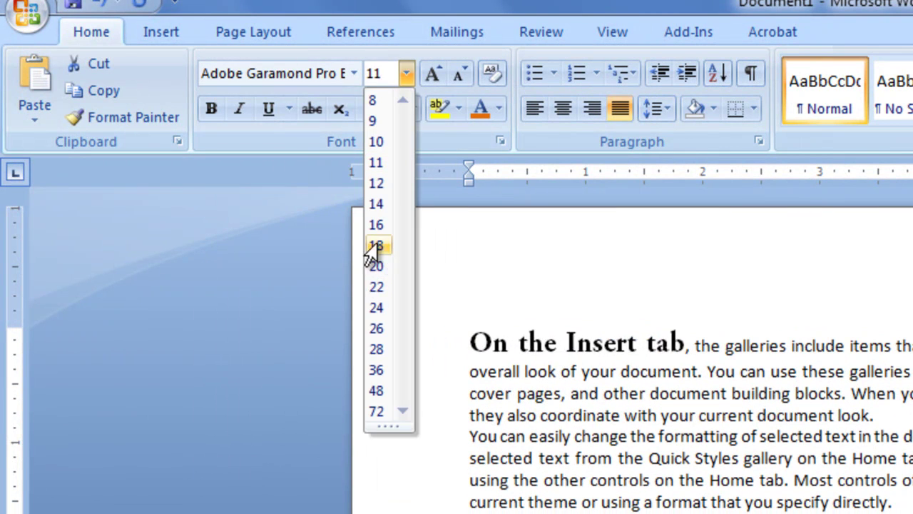
left_click(376, 245)
Step: Color the opening phrase "On the Insert tab" dark red and make it bold and underlined
left_click(498, 109)
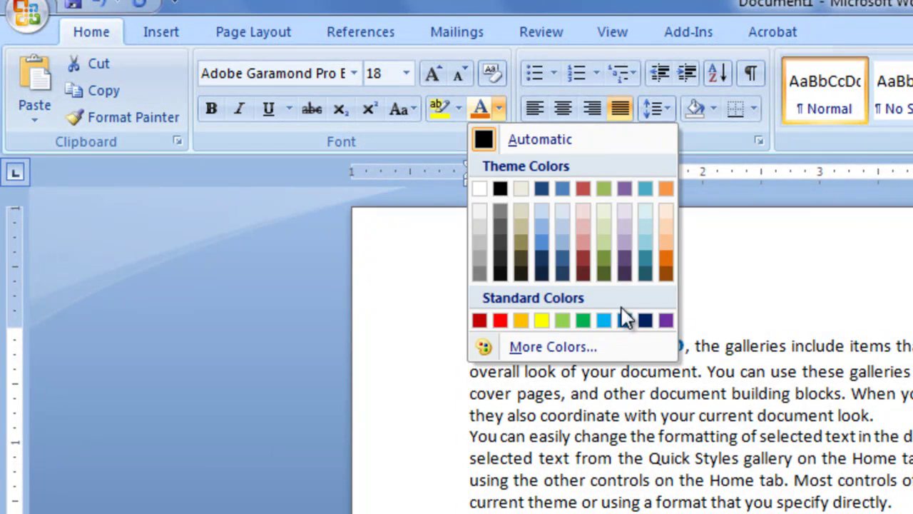
left_click(479, 319)
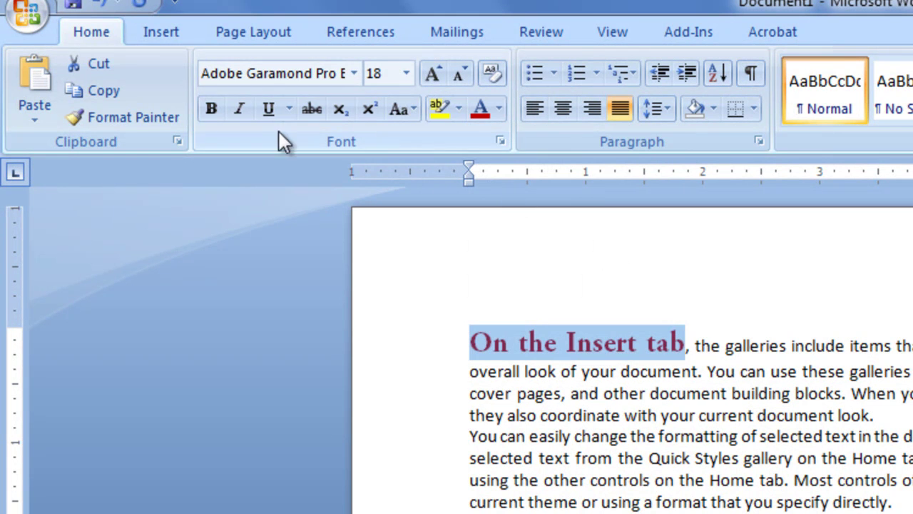
left_click(270, 110)
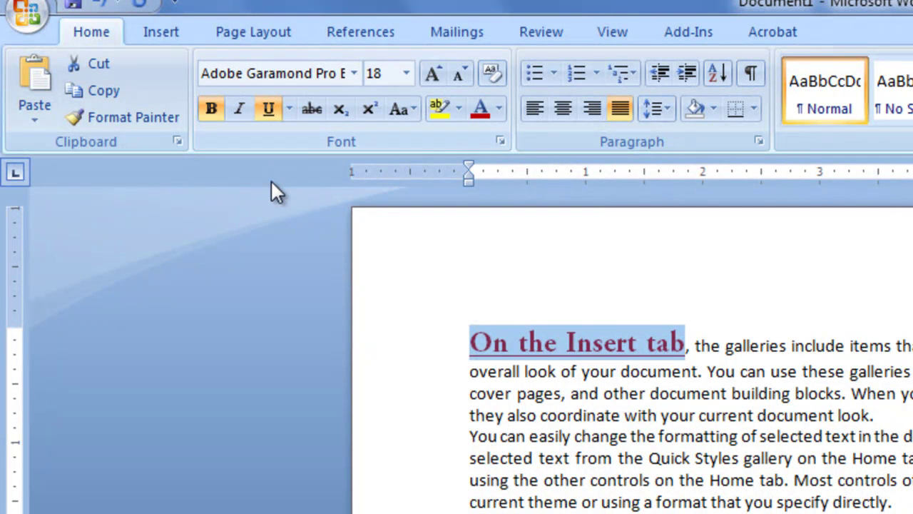
left_click(413, 112)
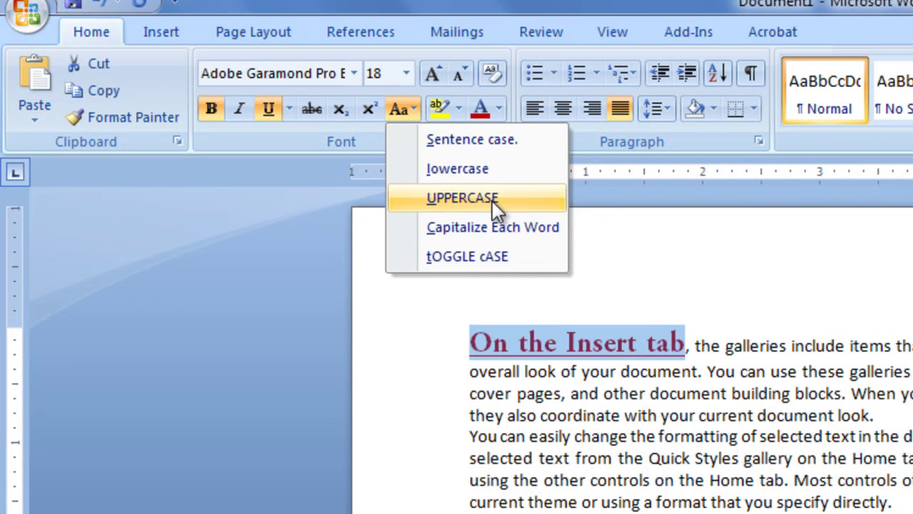
key("Escape")
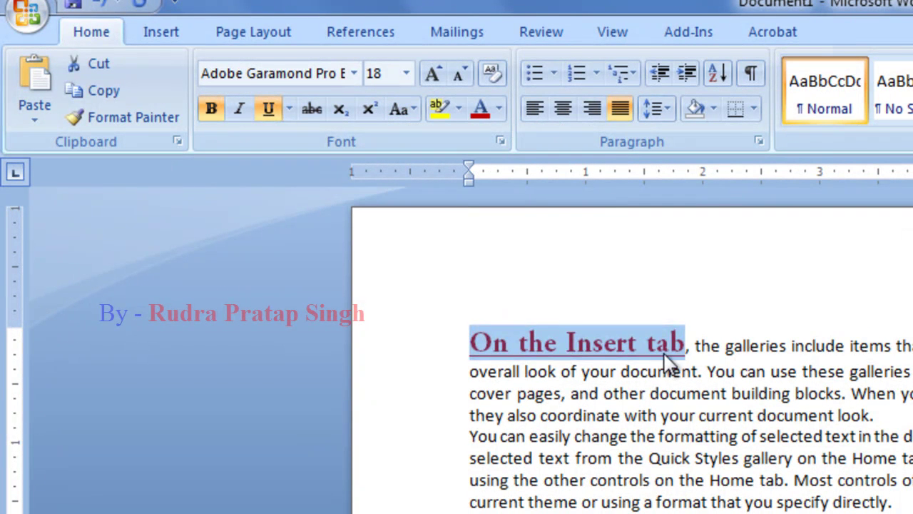
left_click(688, 437)
left_click(717, 416)
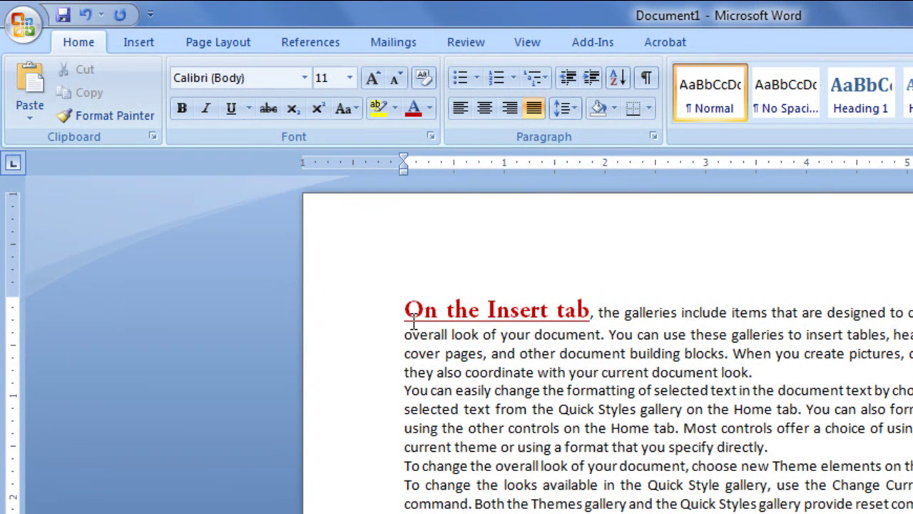
left_click_drag(404, 310, 575, 312)
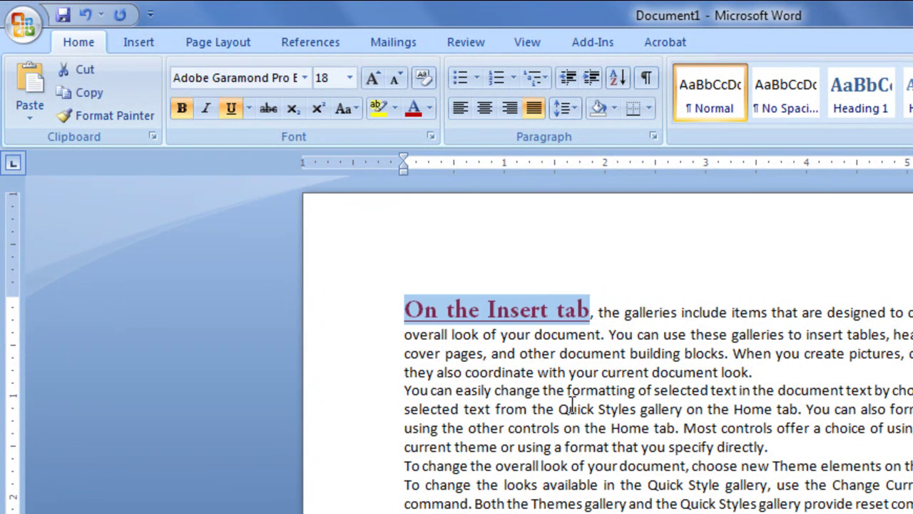
left_click(644, 467)
left_click_drag(644, 468, 432, 467)
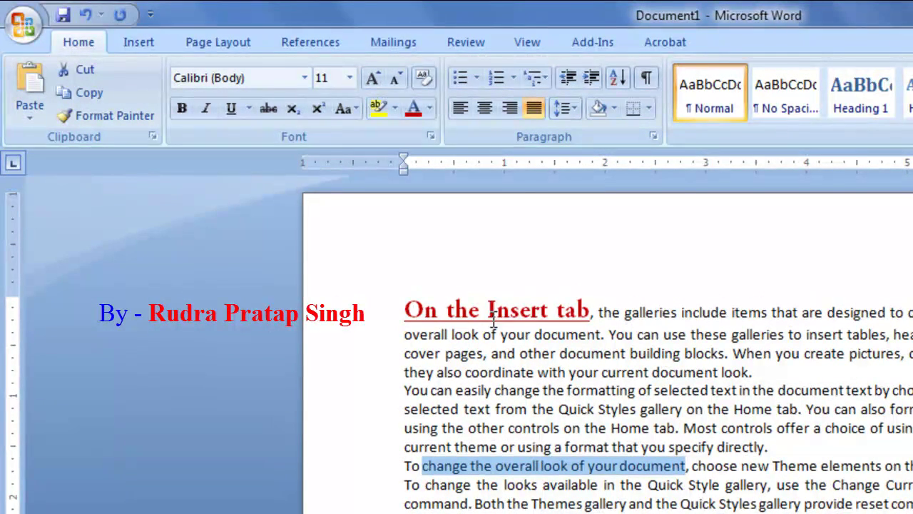
left_click(574, 485)
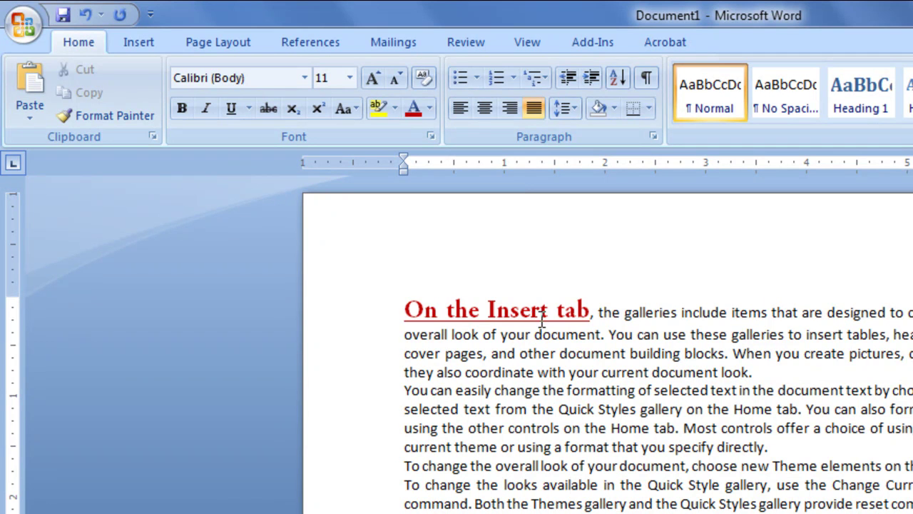
Step: Copy the formatting of "the Insert" in the red opening phrase onto "Both the Themes gallery" in the third paragraph with Format Painter
left_click_drag(543, 310, 404, 310)
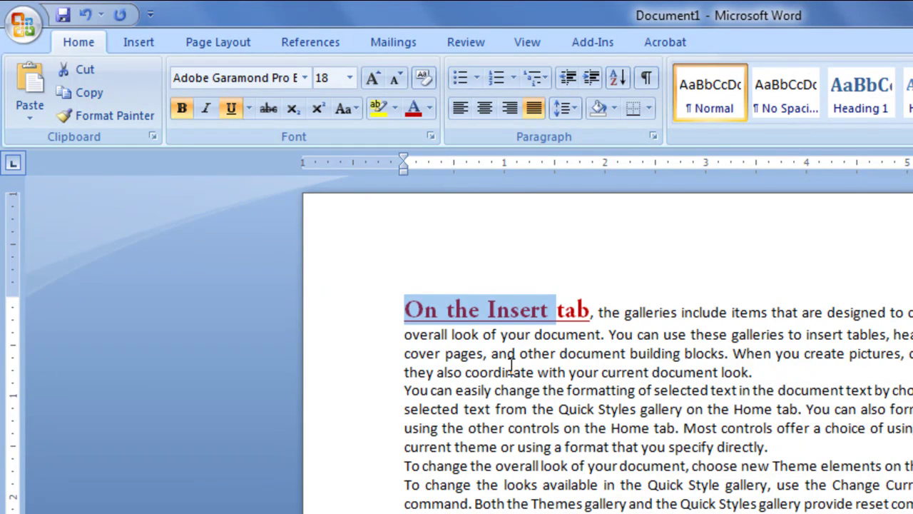
left_click(497, 310)
left_click_drag(557, 312, 463, 315)
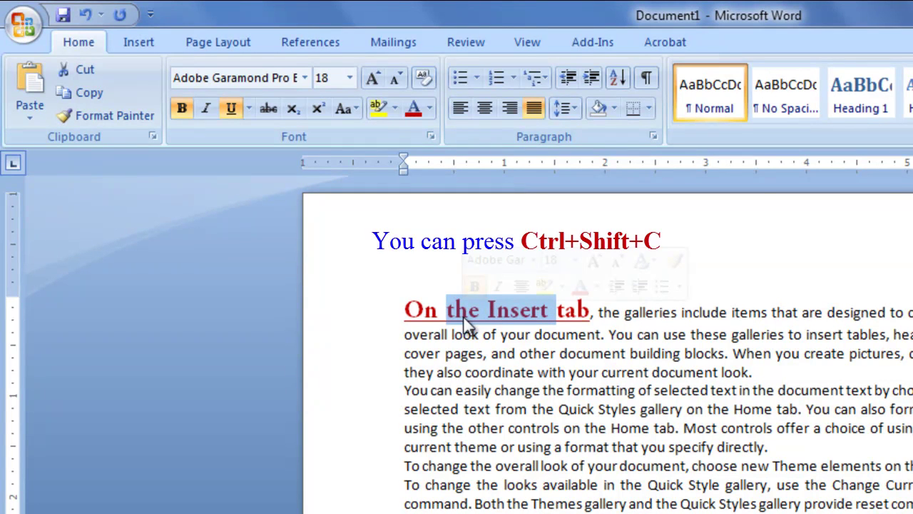
left_click(117, 113)
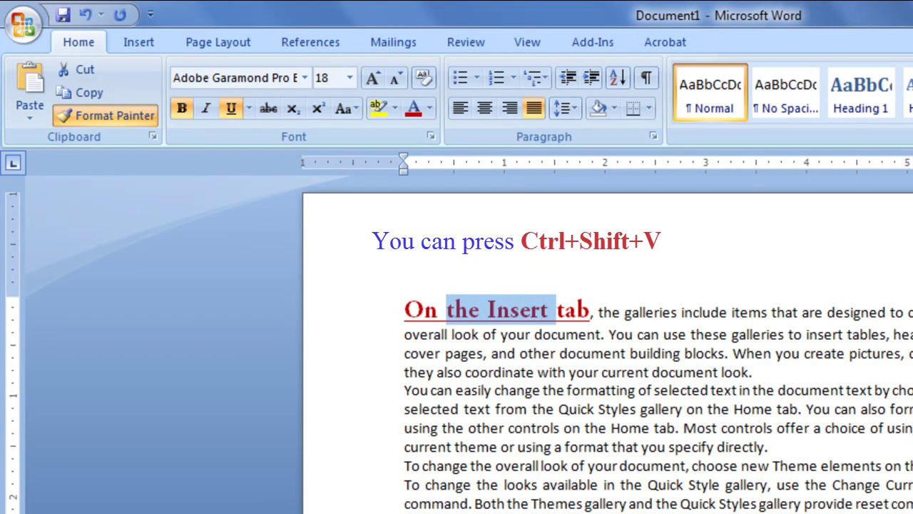
left_click_drag(472, 504, 628, 502)
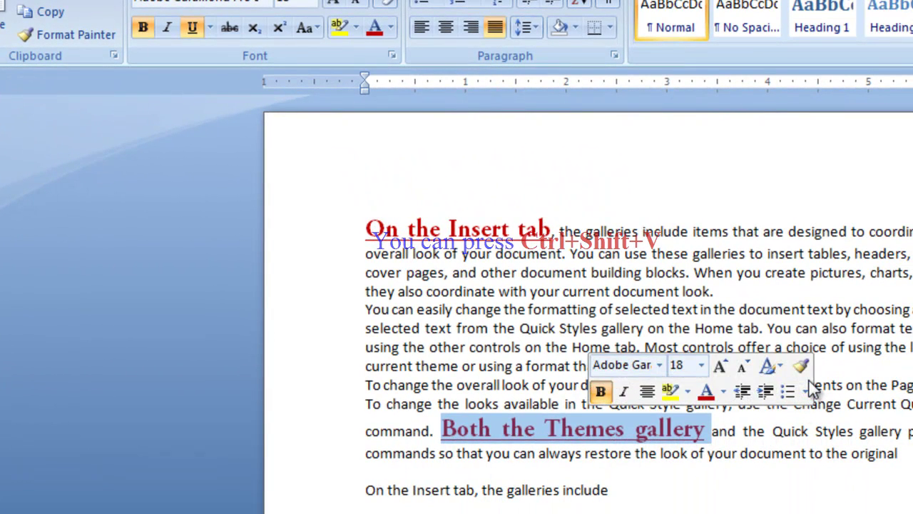
Step: Apply the red opening phrase's formatting to "tab, the galleries include" in the line below the paragraphs with Format Painter
left_click(464, 282)
left_click_drag(464, 230, 431, 230)
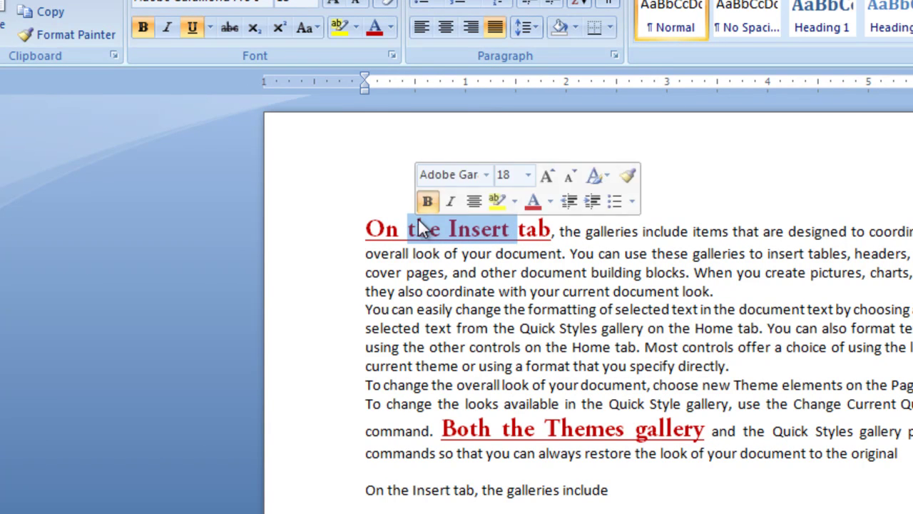
left_click(48, 35)
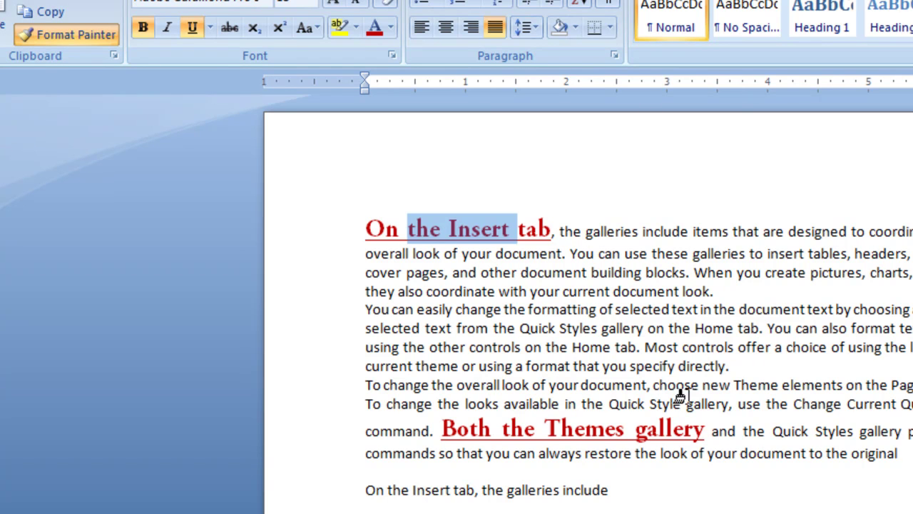
left_click_drag(608, 490, 455, 489)
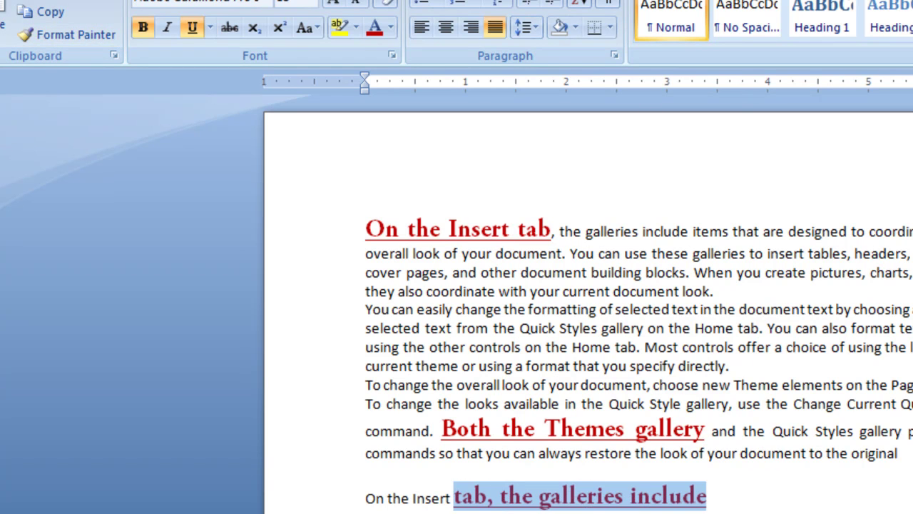
left_click(485, 510)
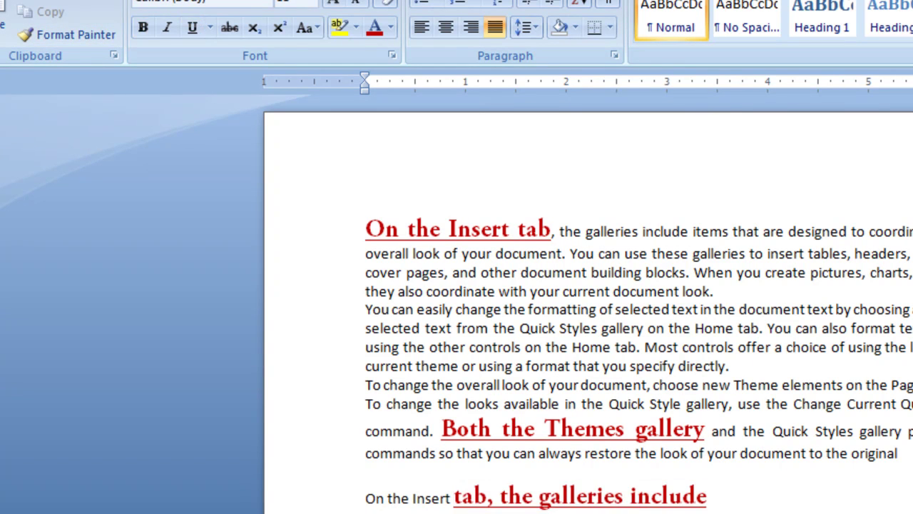